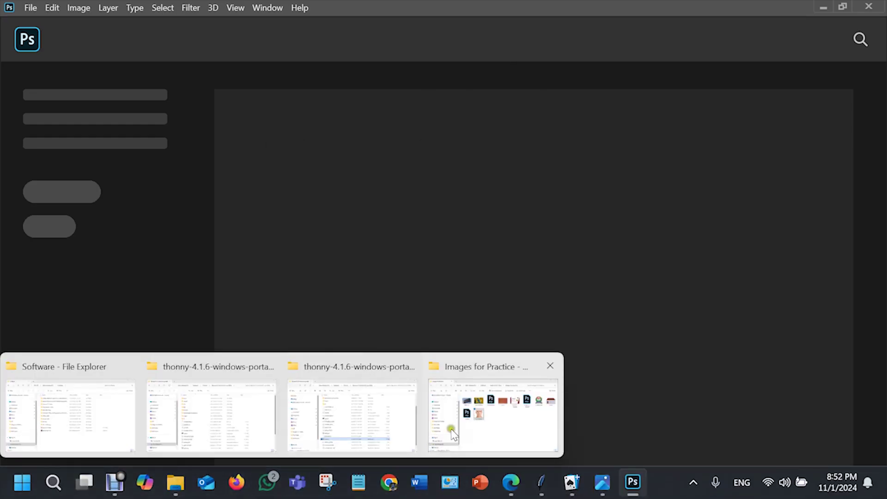
Step: Open 'spot image' from the Images for Practice folder in Adobe Photoshop 2020
left_click(483, 414)
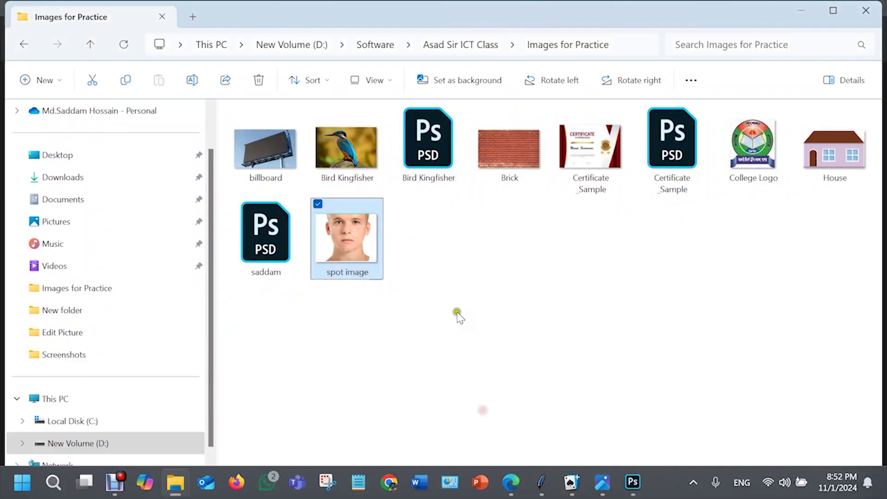
right_click(359, 240)
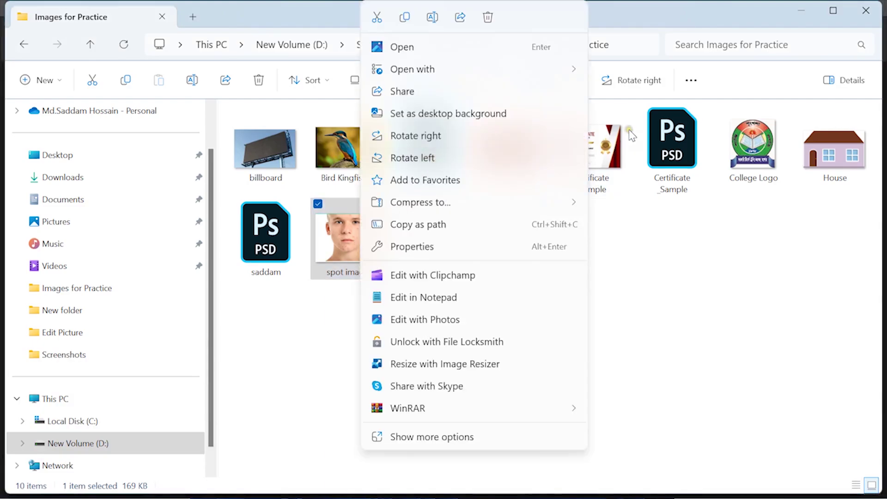
mouse_move(412, 68)
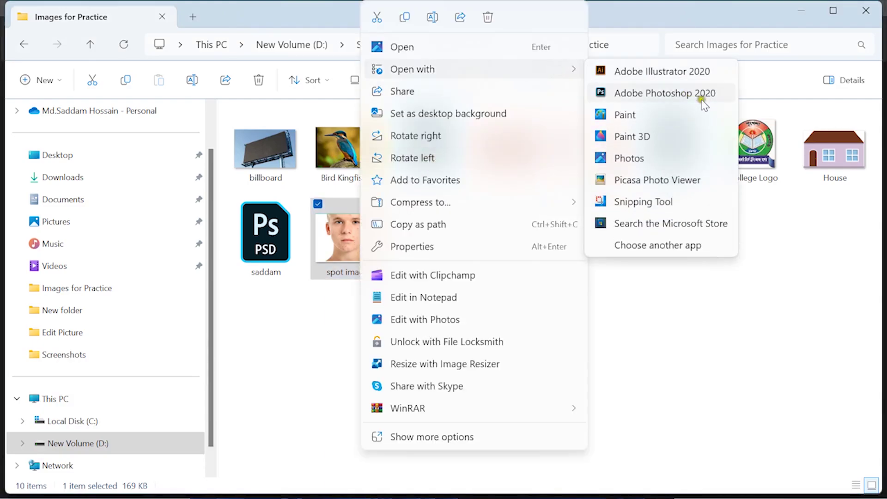
left_click(680, 93)
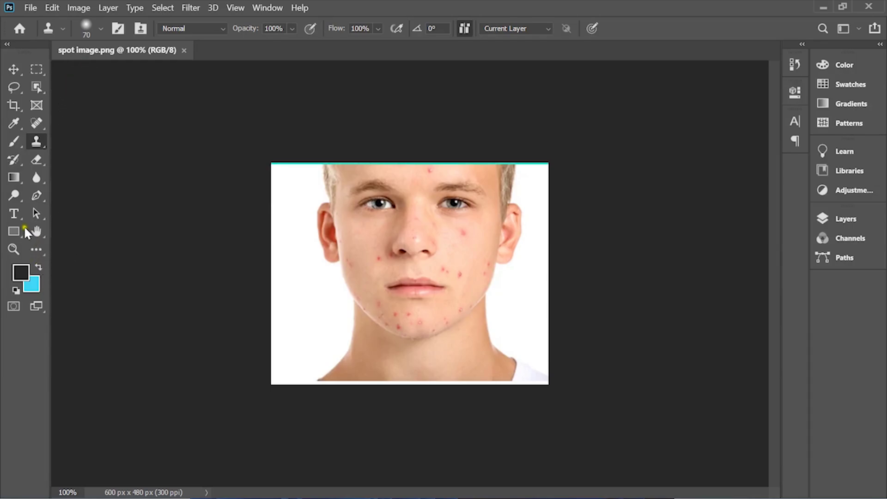
Step: Zoom the man's face to 200% and bring up the healing tools flyout
left_click(13, 247)
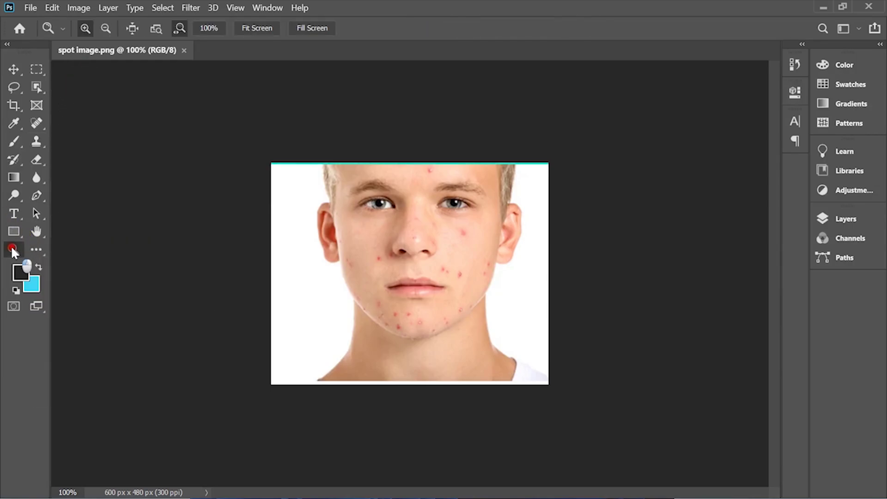
left_click(396, 254)
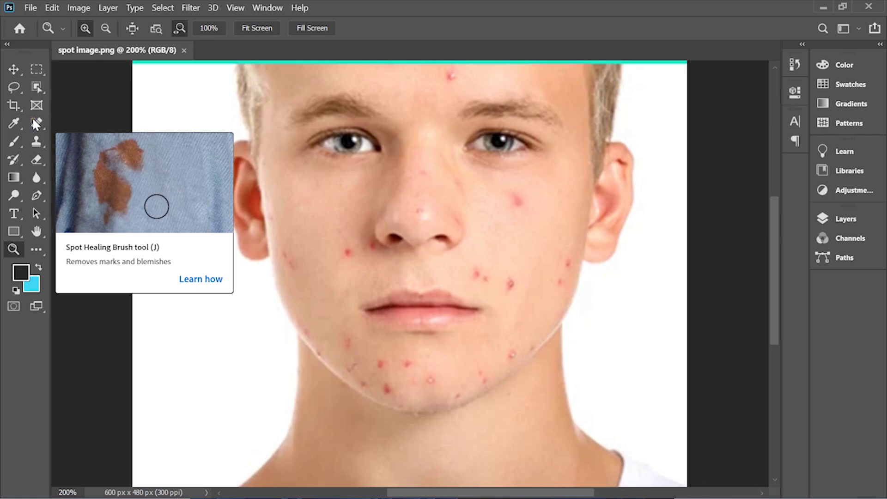
left_click(36, 123)
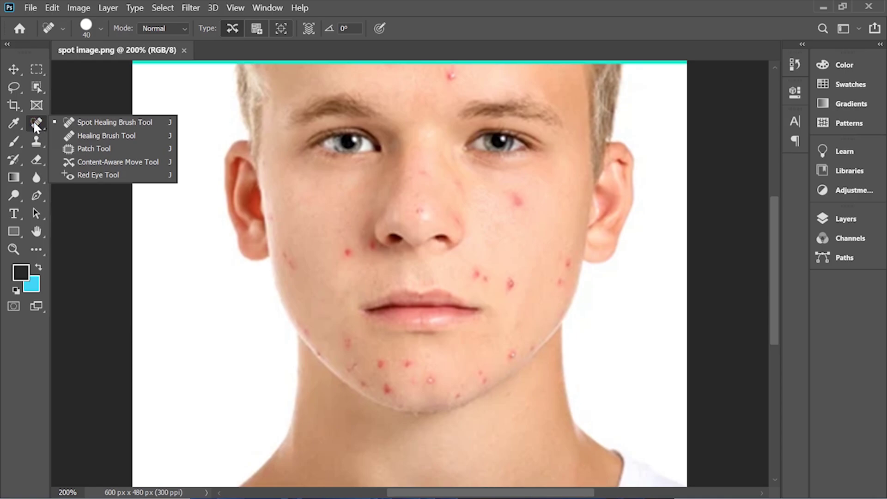
Step: Select the Spot Healing Brush, set its size to 28 px, and heal the first blemishes
left_click(96, 122)
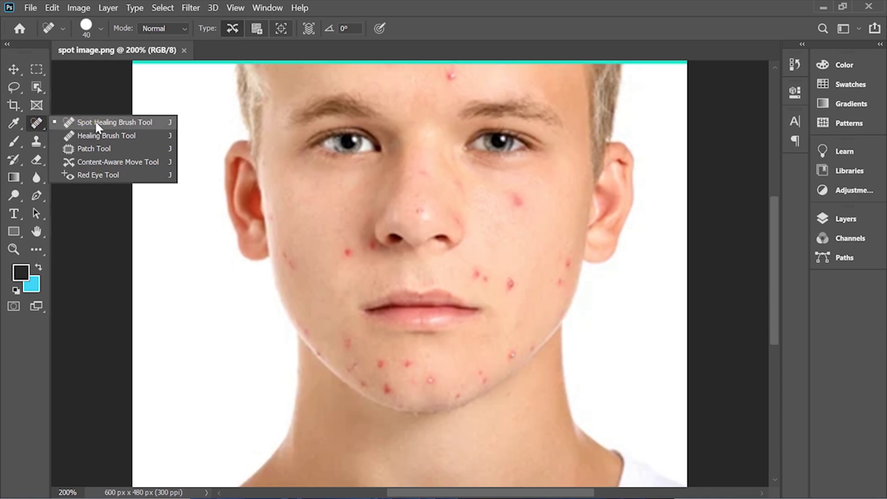
left_click(96, 122)
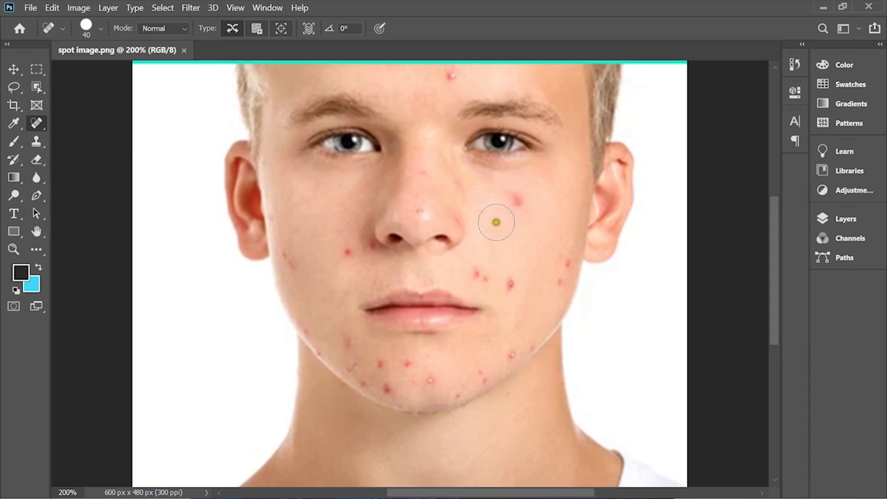
right_click(499, 209)
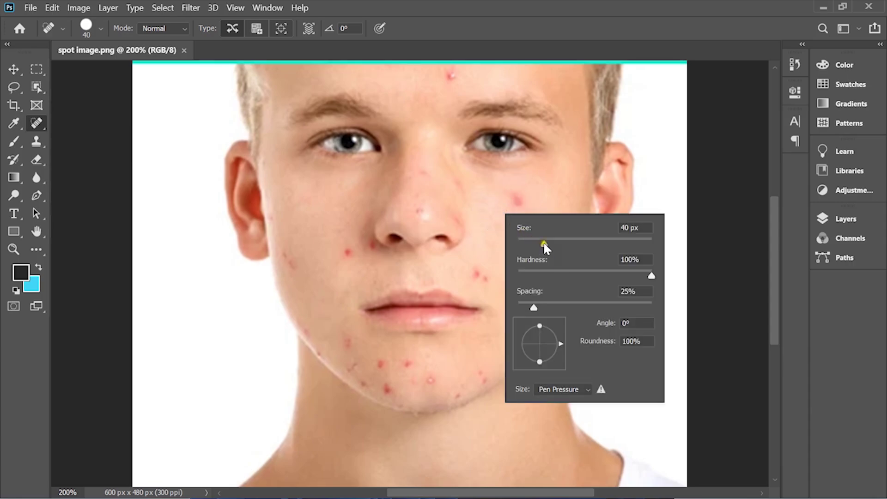
mouse_move(544, 244)
left_mouse_down()
mouse_move(555, 243)
mouse_move(533, 238)
left_mouse_up()
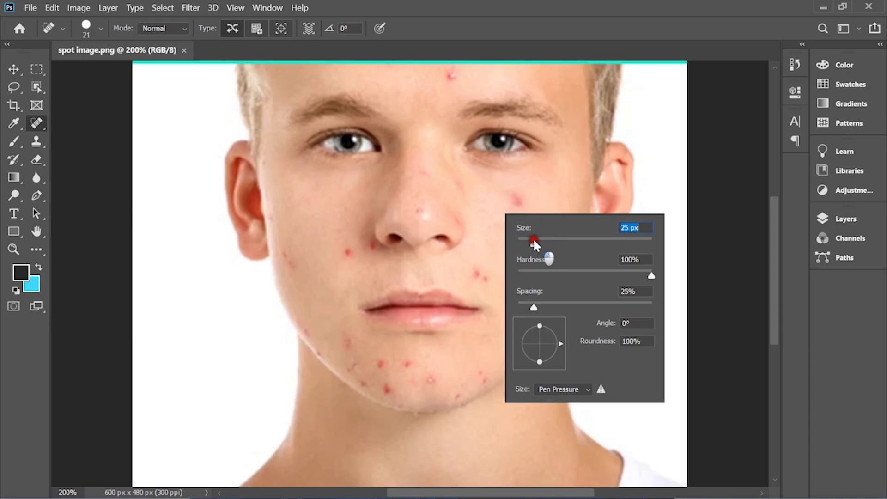
left_click(512, 202)
left_click_drag(535, 244, 536, 244)
Step: Heal the red spots on the forehead, both cheeks and jaw with the 28 px brush
left_click(452, 79)
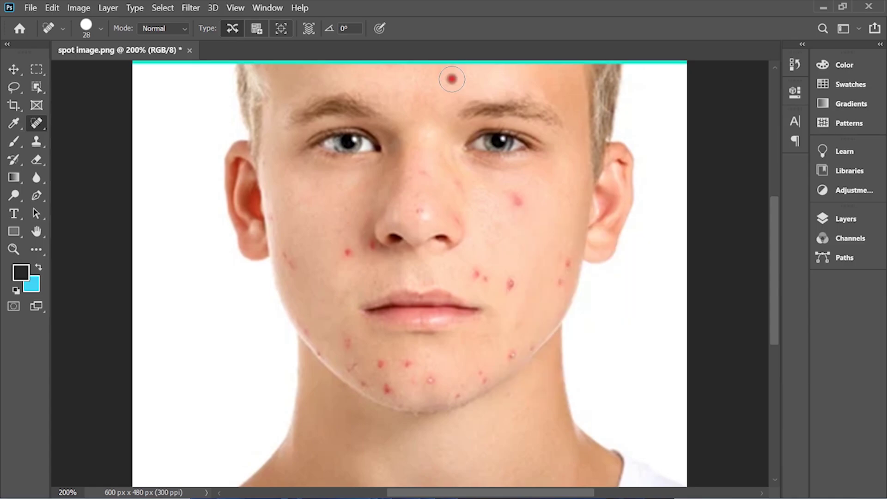
left_click_drag(505, 210, 516, 203)
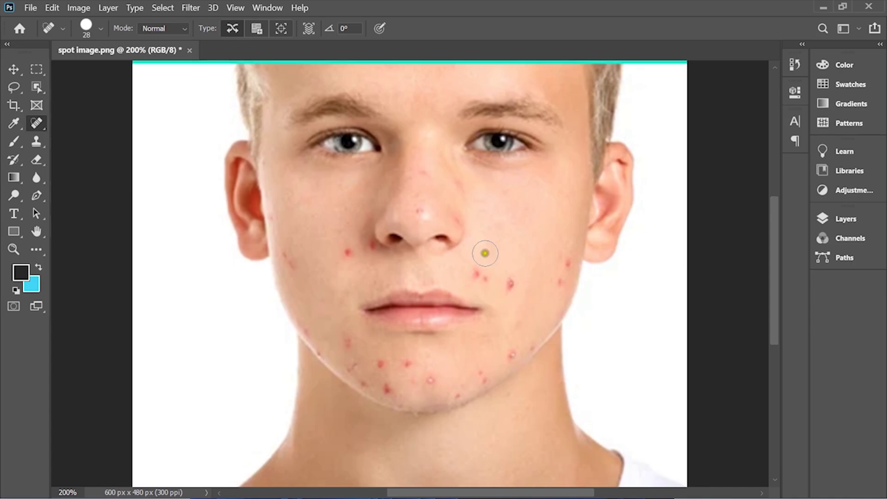
left_click(517, 283)
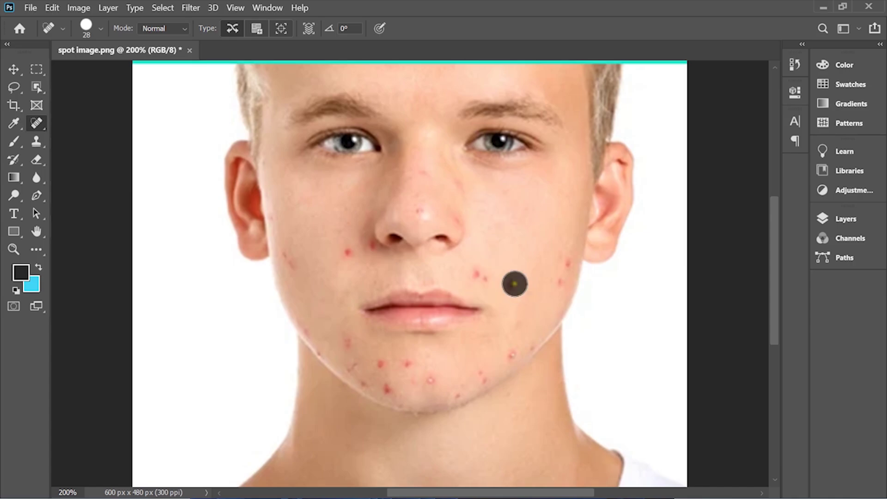
left_click(571, 258)
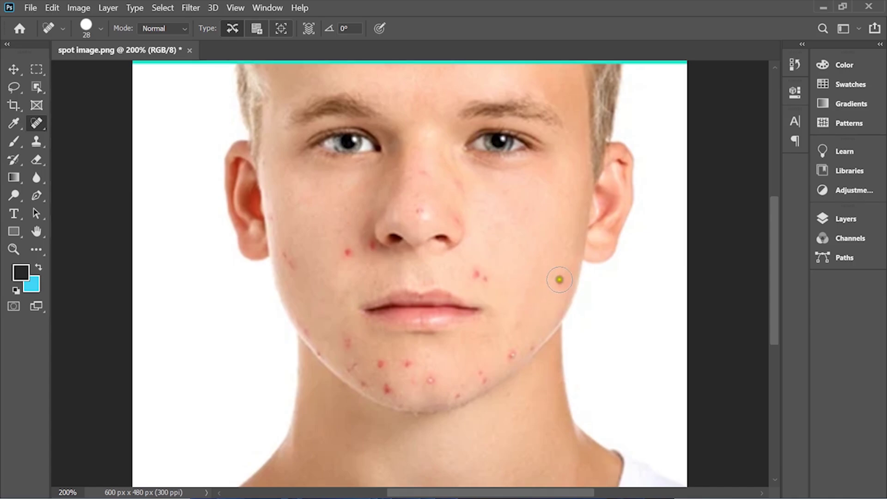
left_click(482, 275)
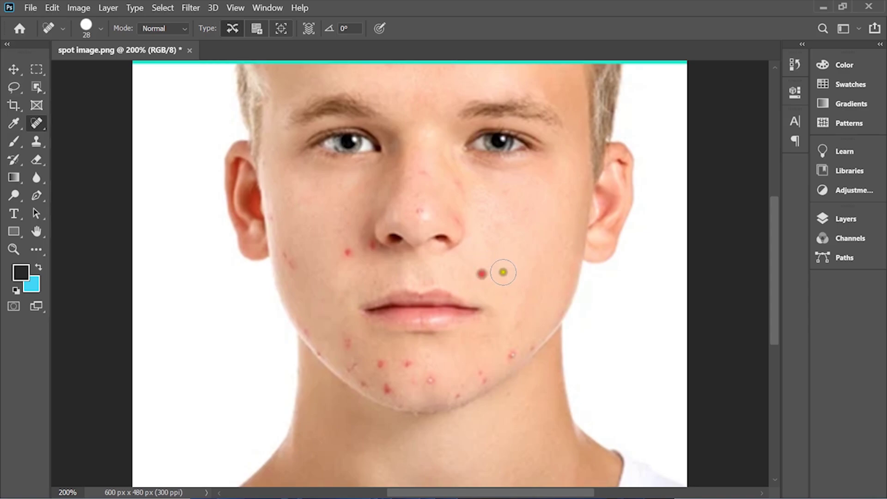
left_click(343, 250)
Step: Shrink the brush to 18 px and heal the left cheek, nose, right jaw and chin spots
right_click(501, 225)
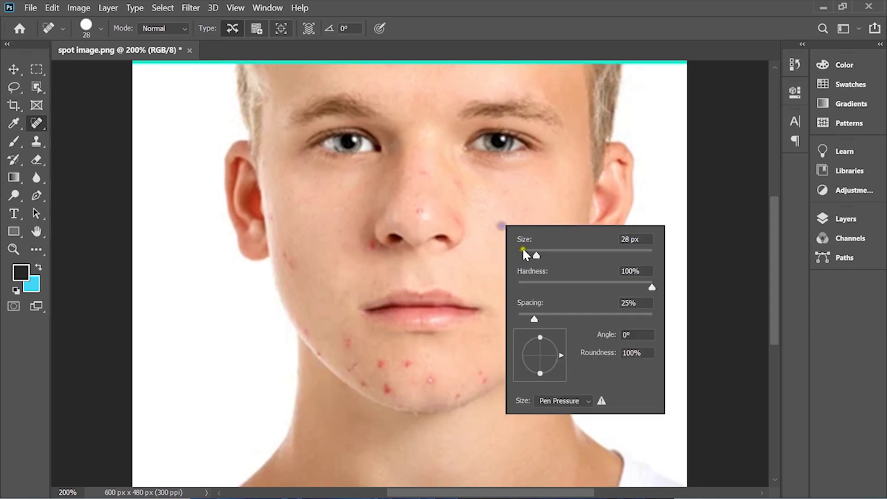
left_click_drag(524, 250, 529, 251)
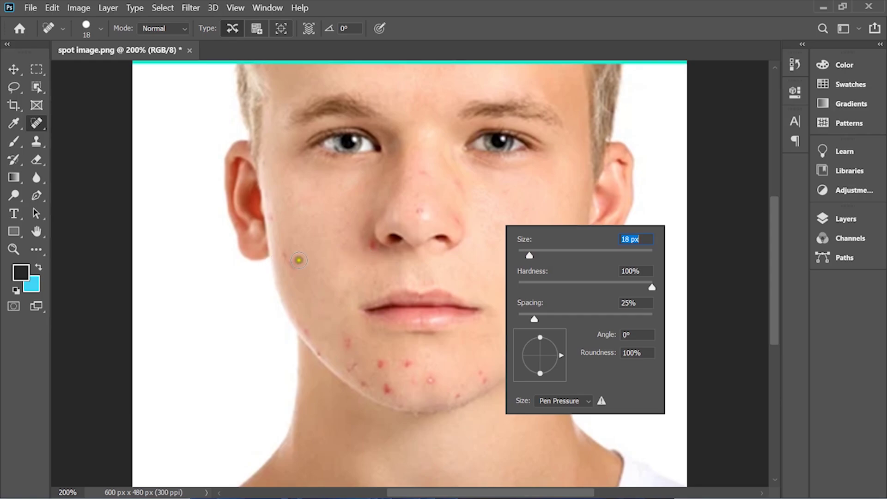
left_click(291, 265)
left_click(289, 255)
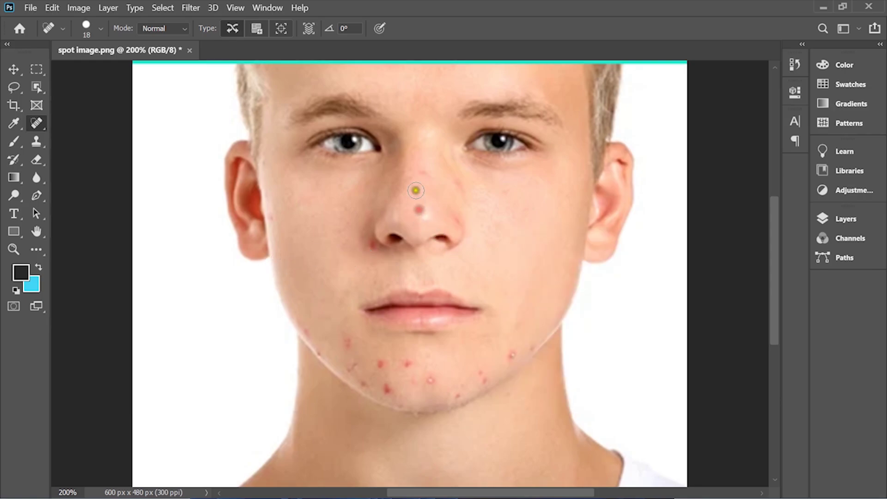
left_click(424, 173)
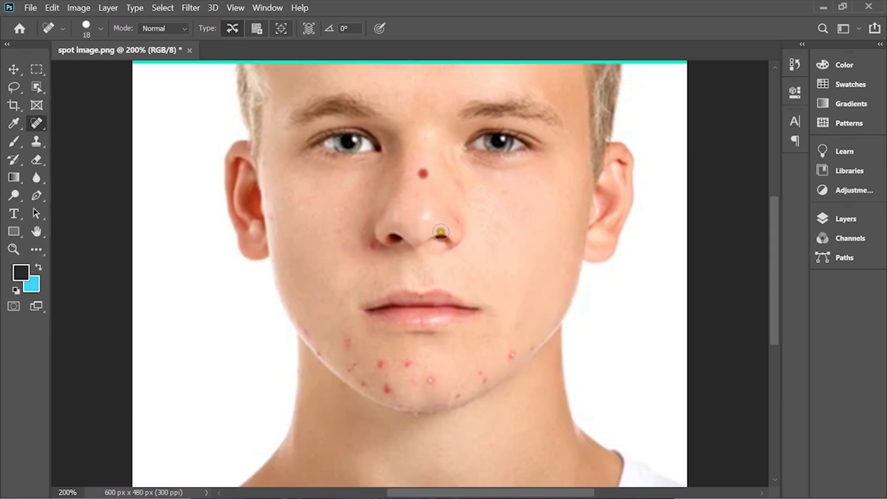
left_click(512, 354)
left_click(526, 345)
left_click(405, 362)
left_click(430, 380)
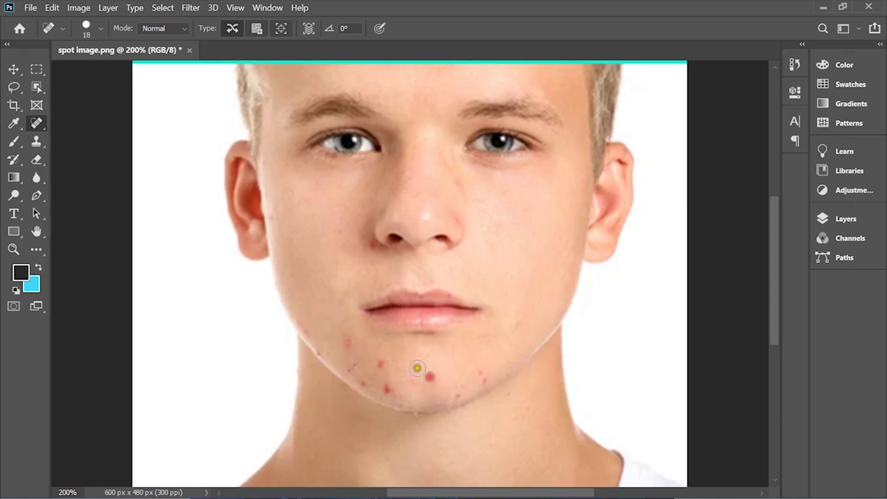
Step: Heal the remaining blemishes along the left jaw and chin
left_click(345, 343)
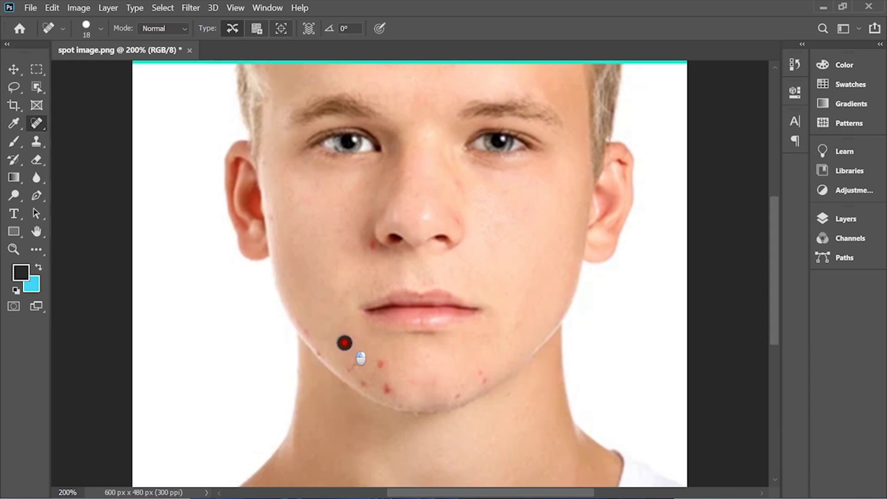
left_click(313, 333)
left_click(379, 364)
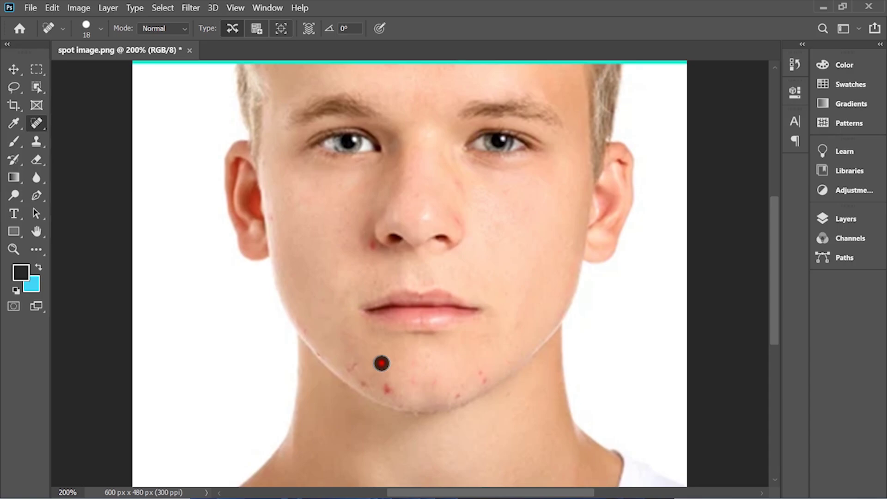
left_click(357, 368)
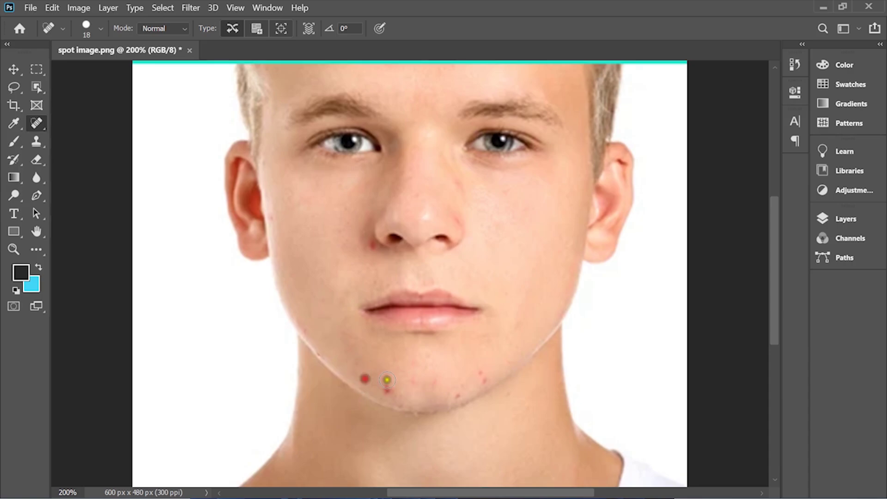
left_click(387, 388)
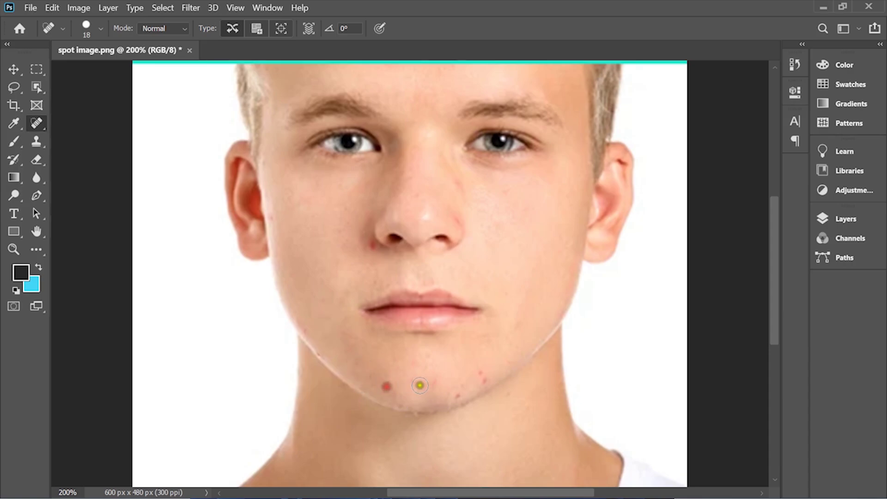
left_click(484, 377)
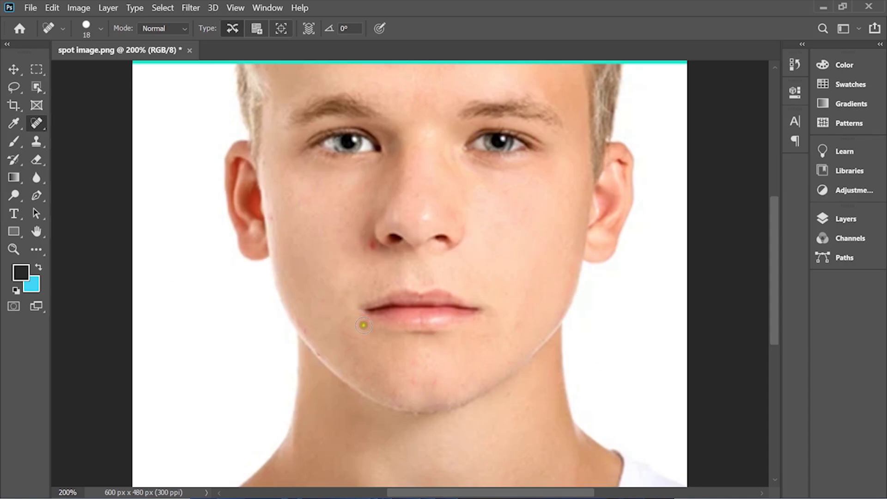
left_click(21, 276)
Step: Zoom out to 100% using the Zoom tool's Zoom Out mode to view the whole portrait
left_click(15, 248)
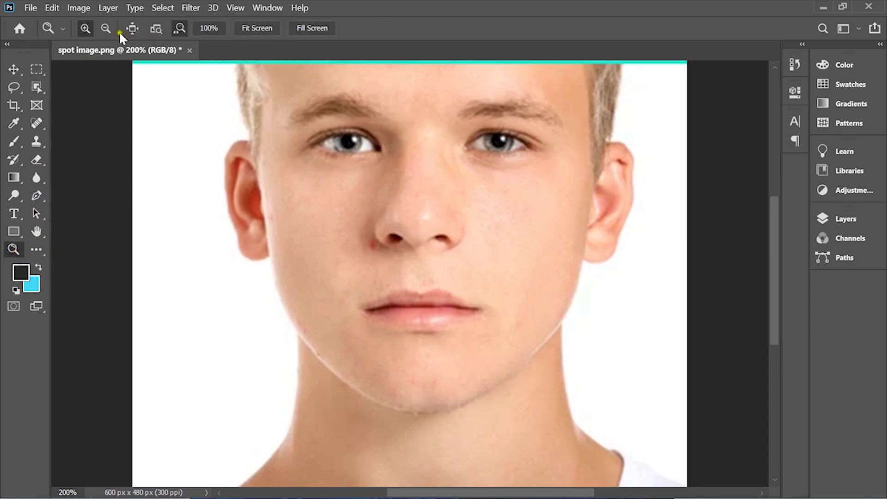
left_click(106, 28)
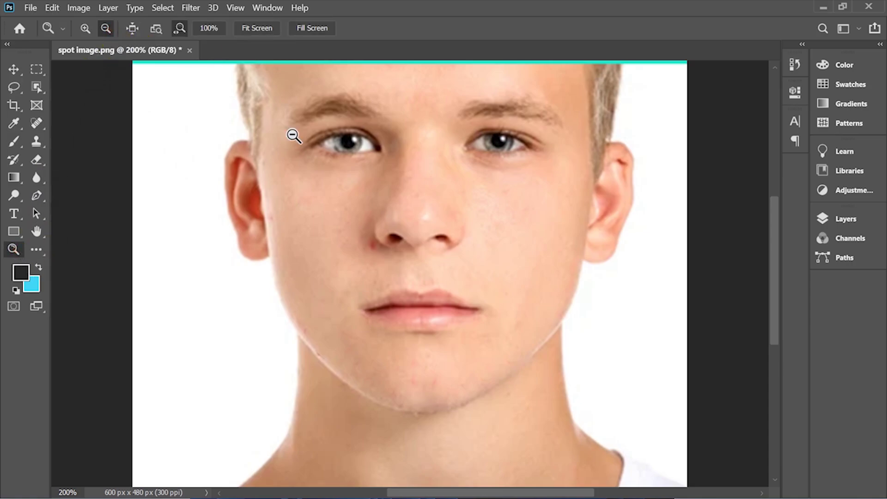
left_click(341, 240)
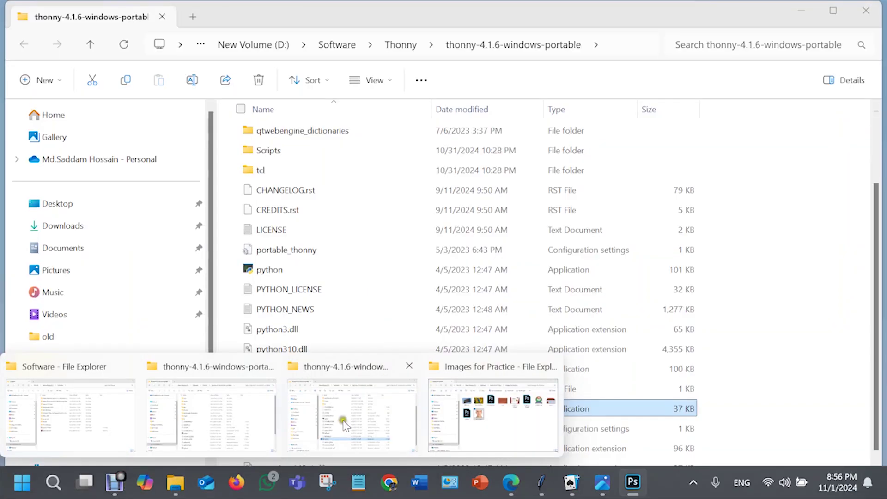
Step: Open the woman-with-freckles image from the Desktop in Adobe Photoshop 2020
left_click(344, 423)
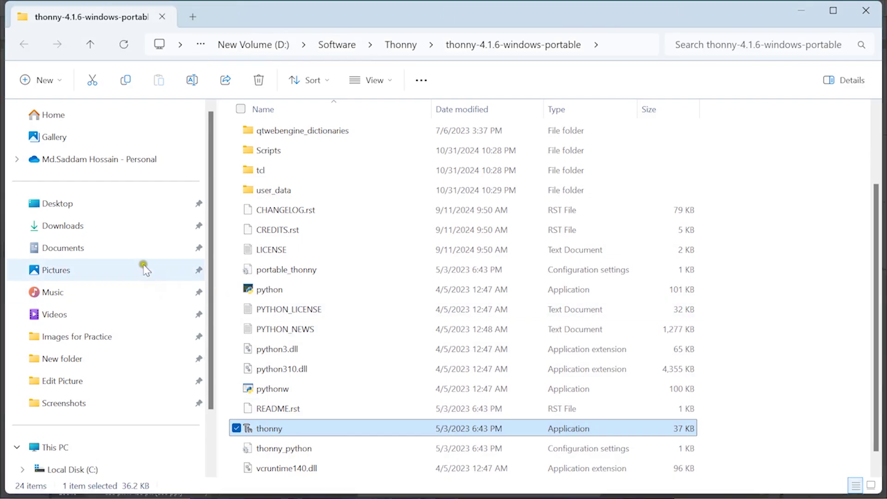
left_click(115, 207)
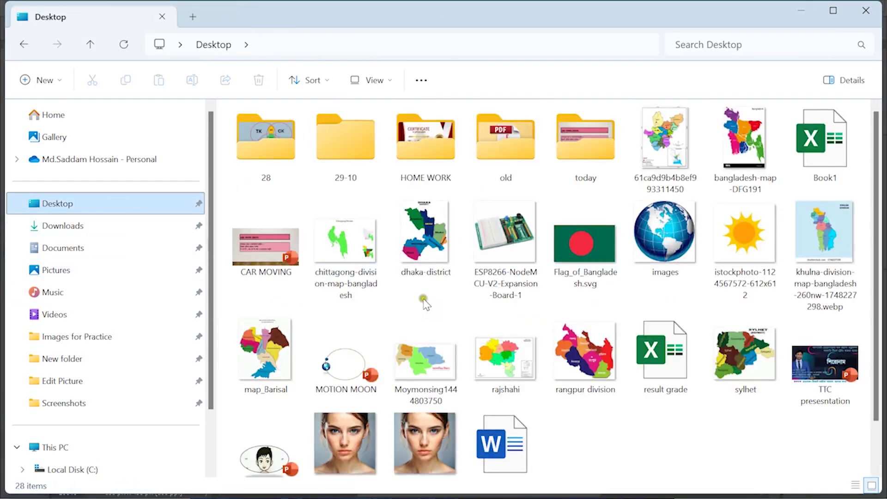
scroll(442, 375, "down", 1)
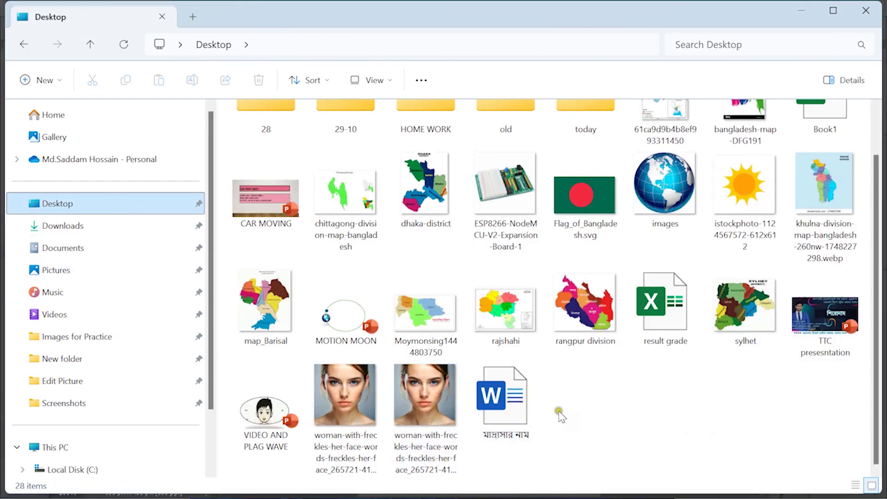
left_click(424, 409)
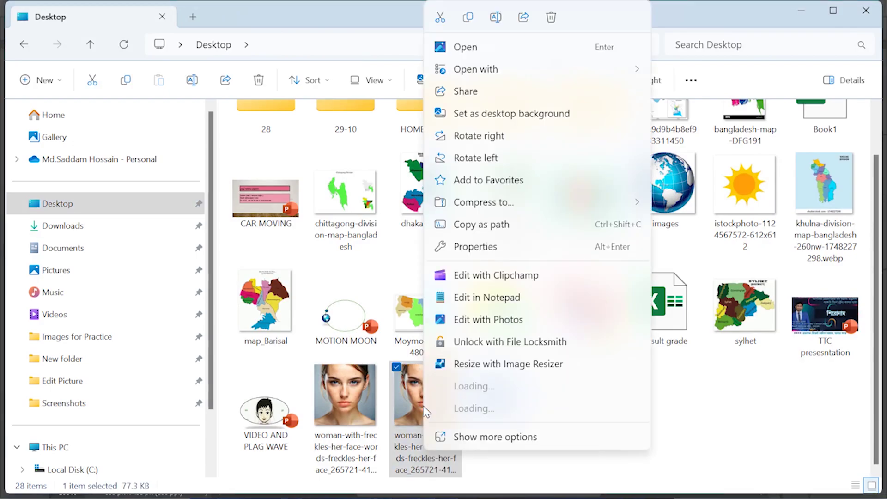
left_click(562, 73)
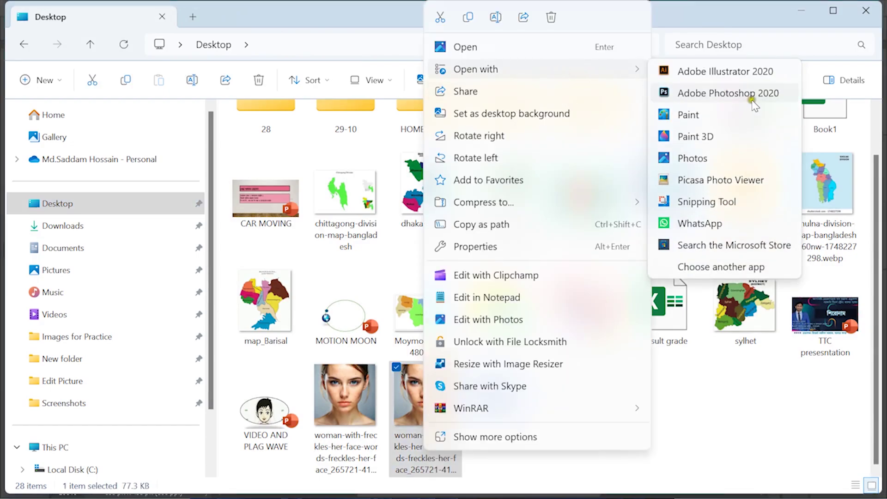
left_click(741, 92)
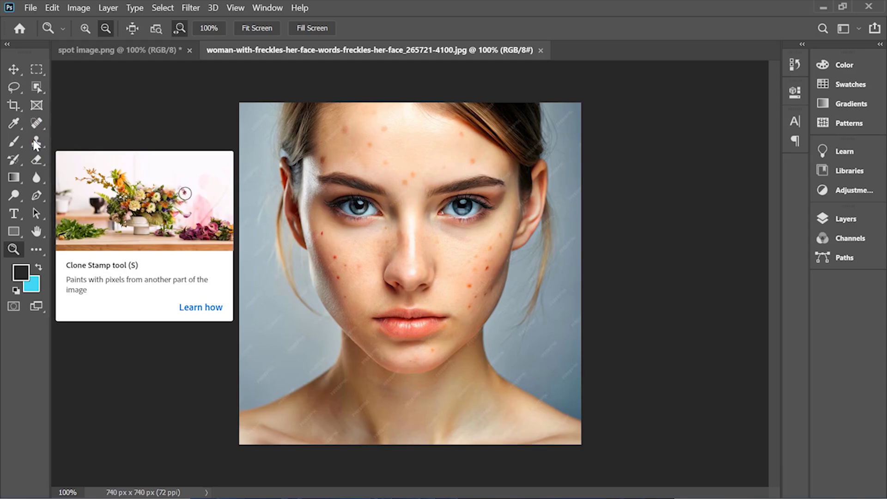
Step: Select the stamp tool slot and show its variants for the freckled woman's portrait
left_click(36, 143)
right_click(36, 140)
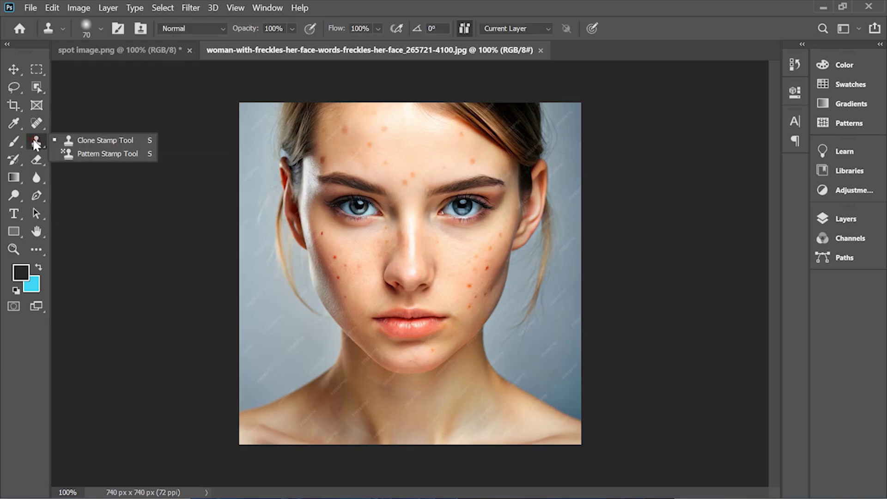
Step: Choose the Clone Stamp Tool, set its size to 37 px, and dismiss the missing-source warning
left_click(109, 140)
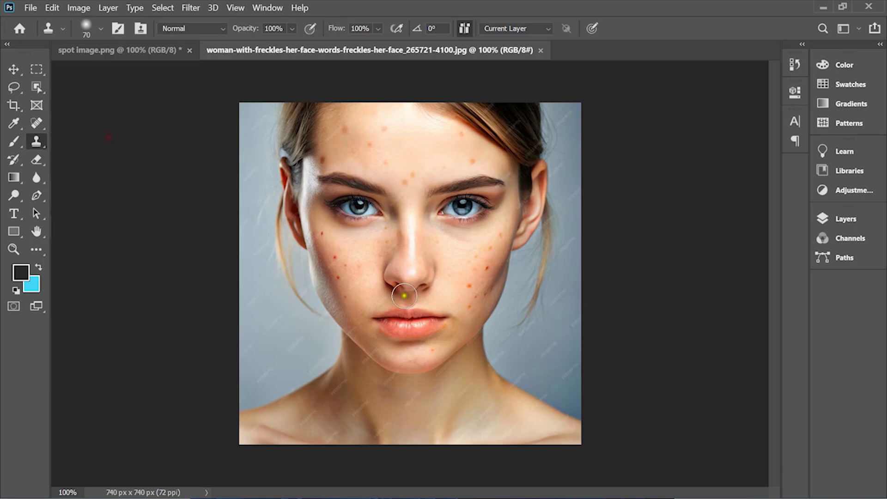
right_click(355, 273)
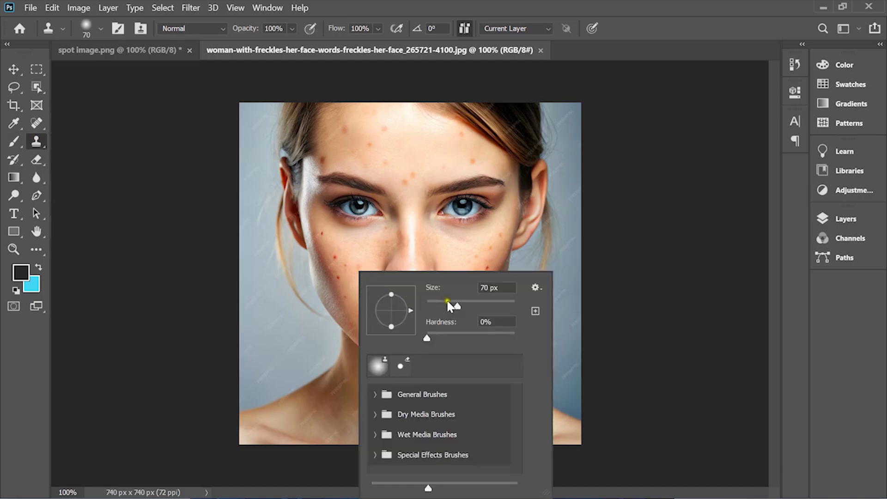
left_click_drag(446, 298, 442, 299)
left_click(645, 223)
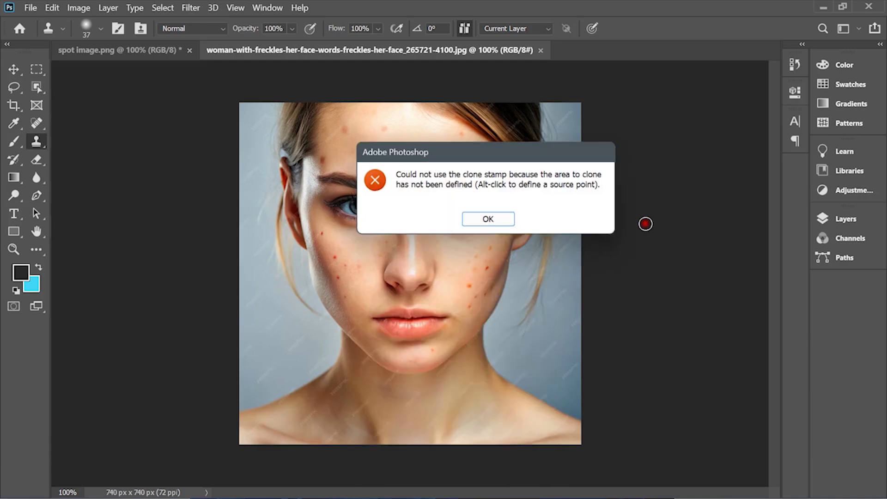
left_click(489, 220)
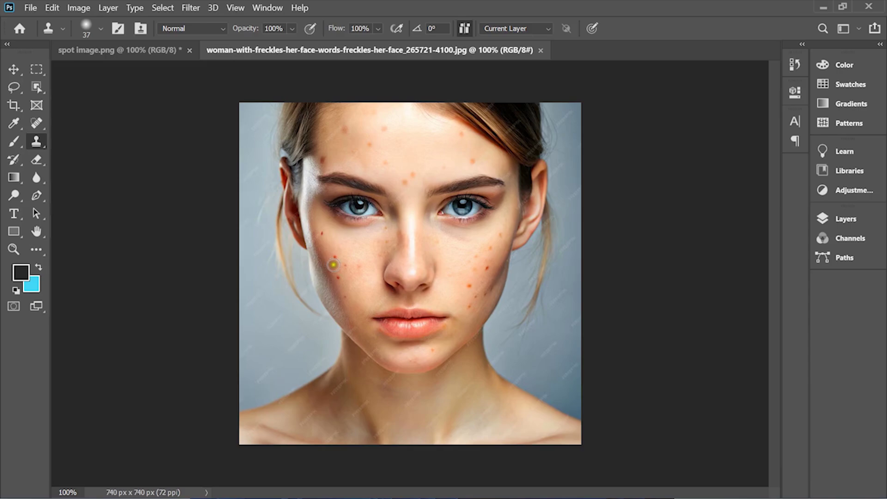
Step: Sample clean cheek skin and clone it over the spots on the left cheek
left_click(344, 256, "alt")
left_click(345, 253, "alt")
left_click(335, 256)
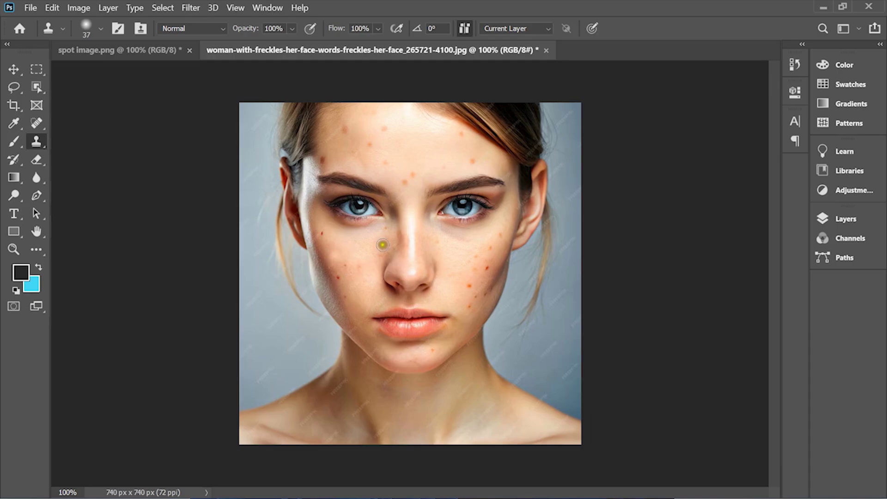
left_click(350, 259)
left_click(351, 275, "alt")
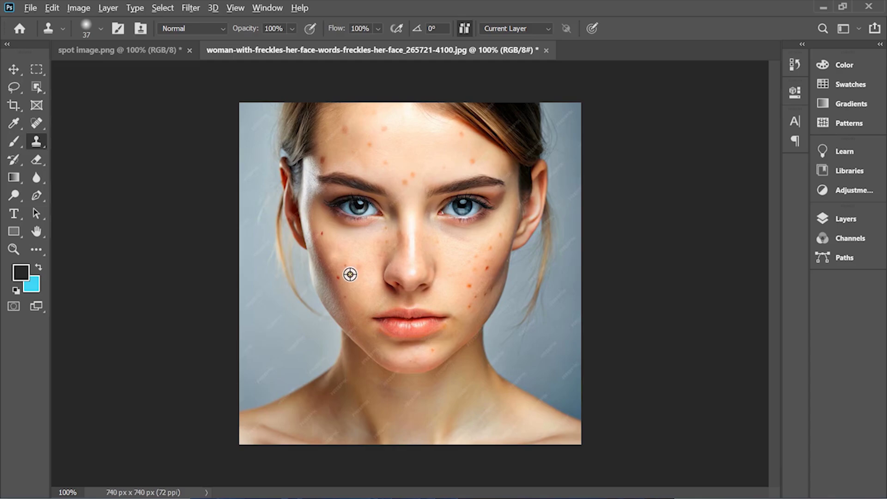
left_click(350, 275, "alt")
left_click(347, 267)
left_click_drag(346, 267, 352, 270)
left_click(353, 272)
left_click(357, 269)
Step: Clone clear skin over the forehead spots, up to the hairline and above the left eyebrow
left_click(394, 161)
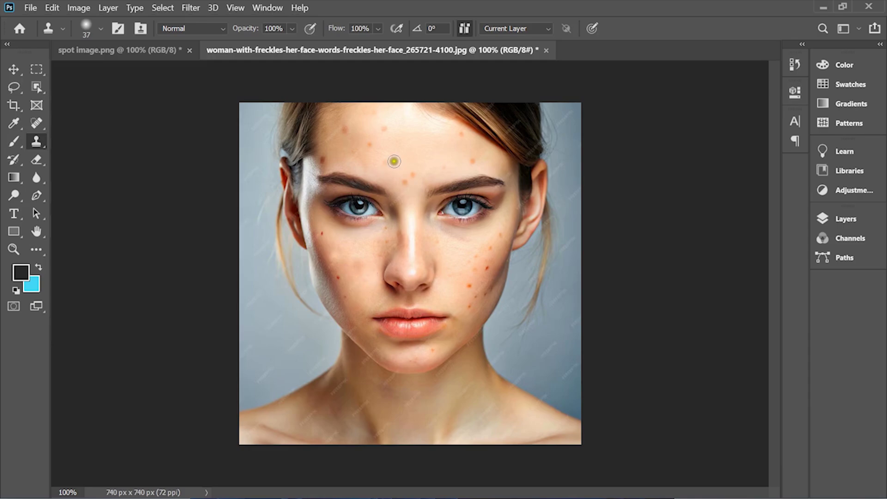
left_click(396, 142)
left_click(392, 128)
left_click(383, 148, "alt")
left_click(373, 145)
left_click(395, 160)
left_click(390, 161)
left_click(388, 162)
left_click(418, 167)
left_click(352, 138)
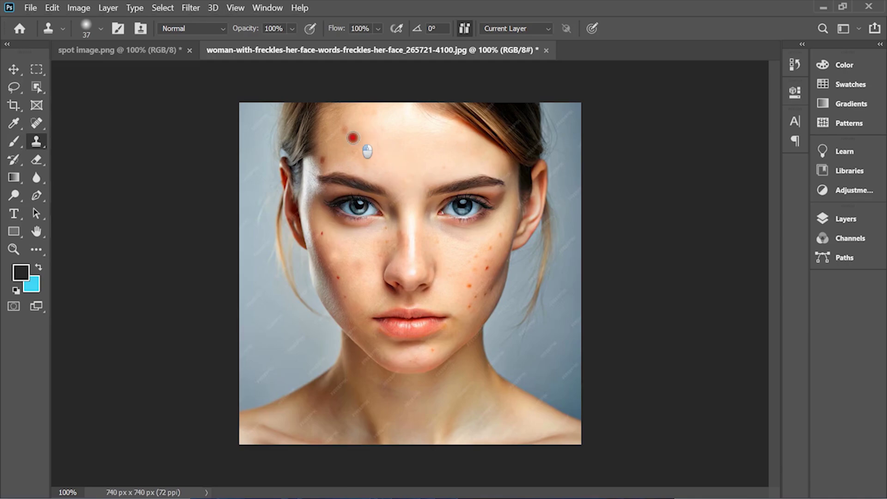
left_click(334, 158)
left_click(324, 160)
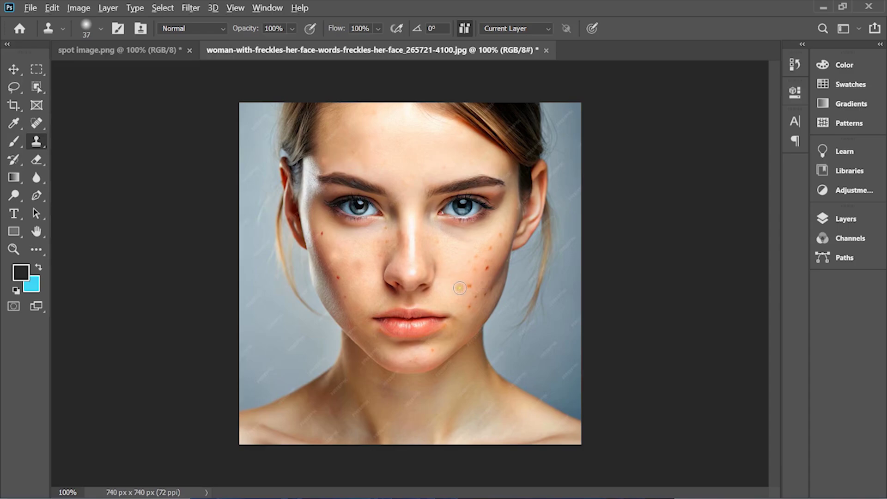
Step: Clone clean skin over the blemishes across the right cheek
left_click(466, 286)
left_click(475, 257)
left_click(478, 267)
left_click(485, 268)
left_click(484, 250)
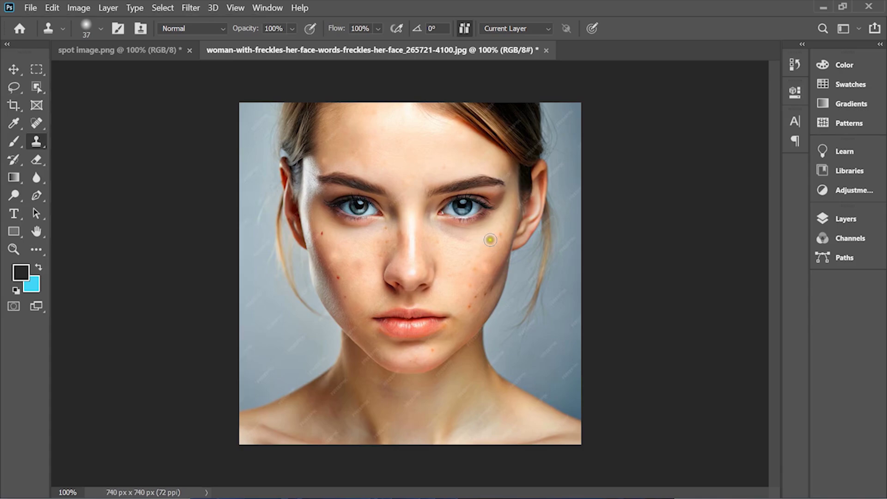
left_click(490, 240)
left_click(467, 299)
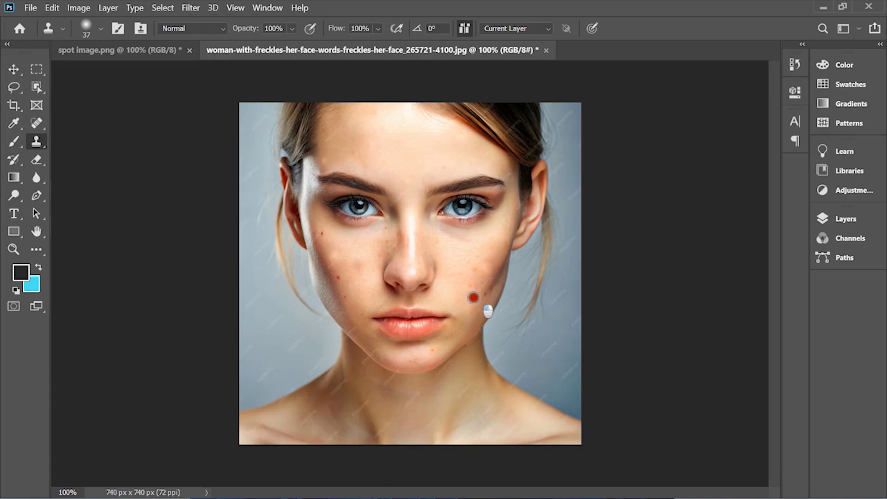
Step: Retouch the left cheek blemishes, using undo and redo to compare the results
left_click(338, 277)
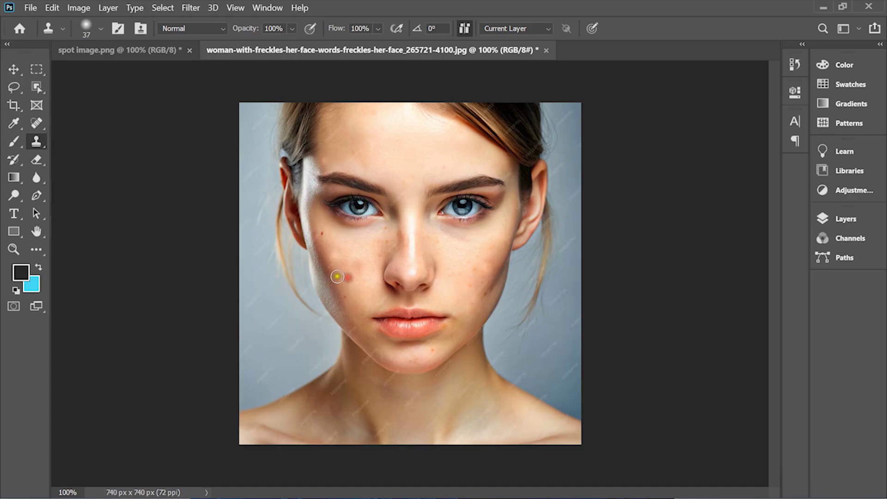
left_click(326, 235)
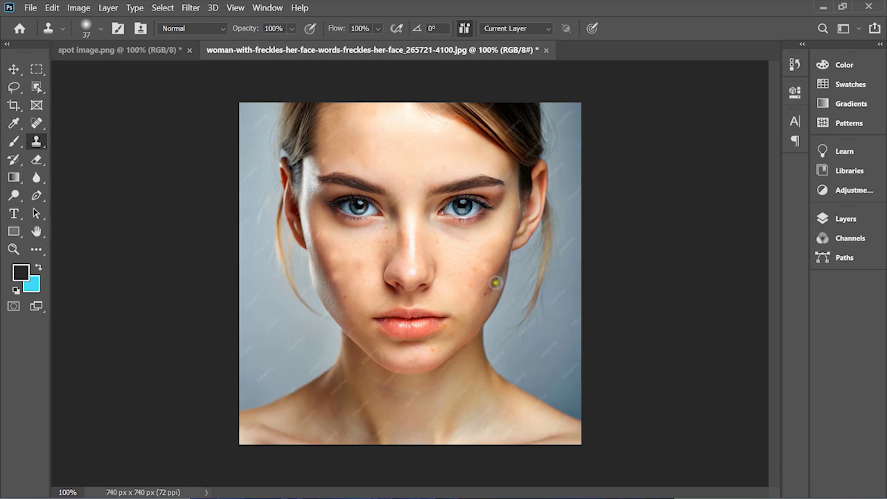
left_click(481, 292)
key("ctrl+z")
key("ctrl+shift+z")
left_click(338, 259)
key("ctrl+z")
left_click(342, 275)
left_click(325, 301)
Step: Export the spot image portrait as a 600 × 480 JPG at 100% quality
left_click(149, 52)
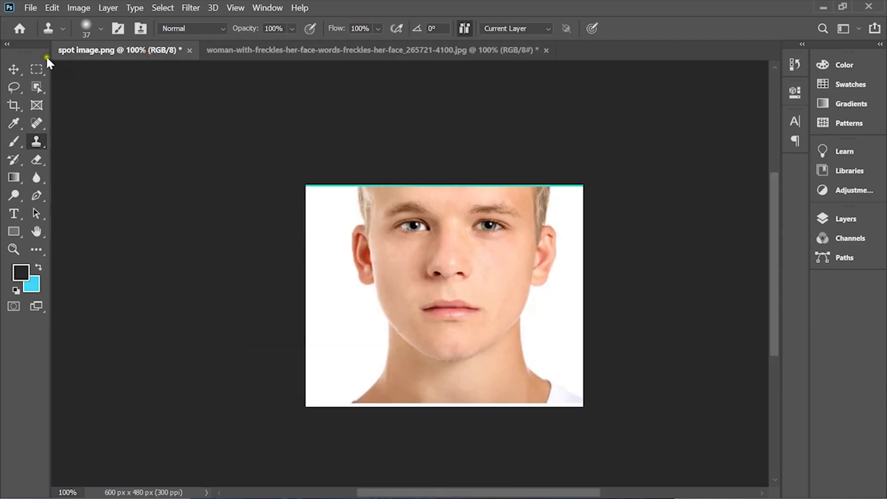
left_click(32, 8)
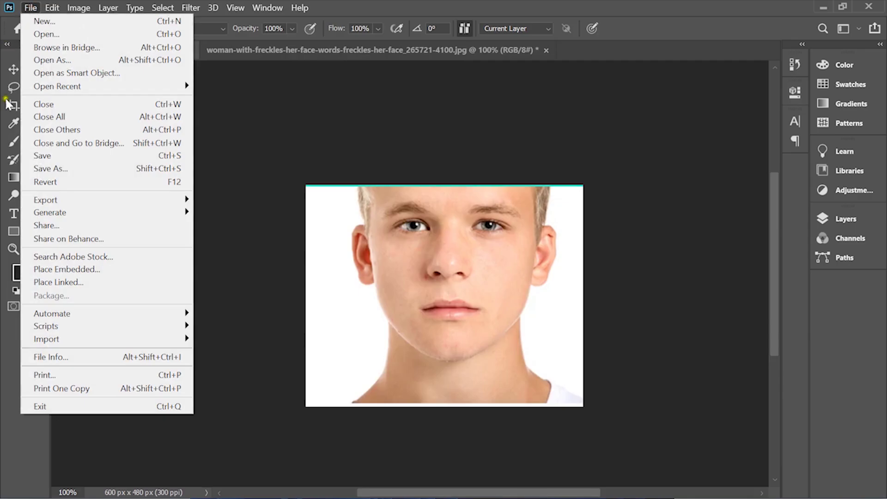
mouse_move(45, 200)
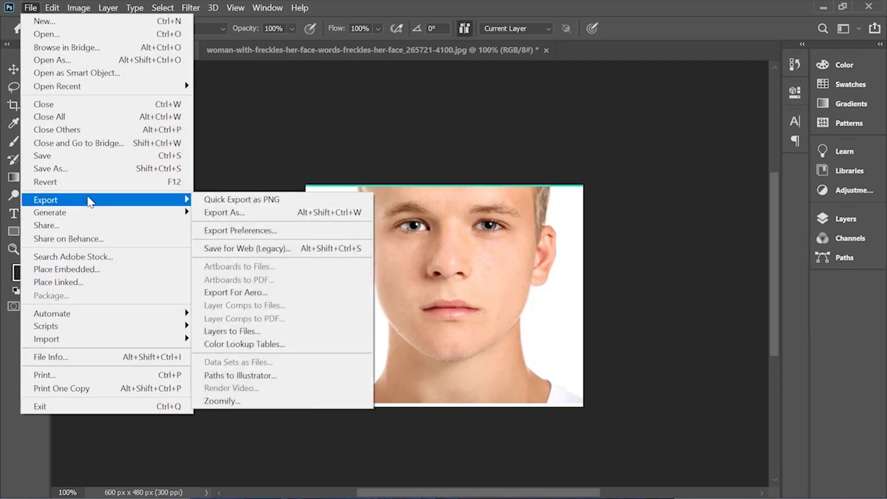
left_click(252, 212)
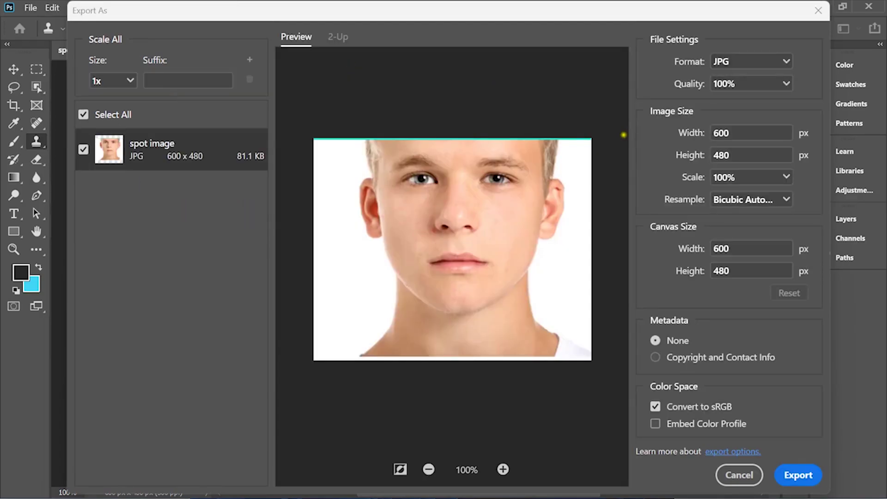
left_click(765, 63)
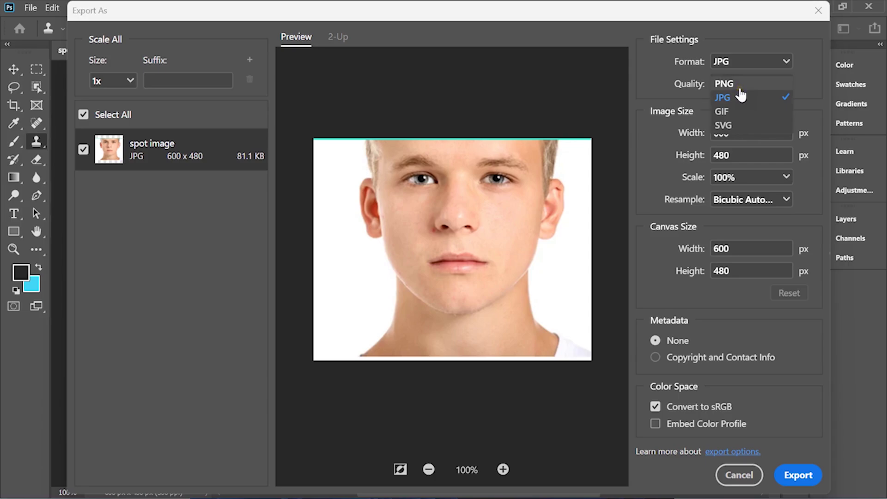
left_click(735, 98)
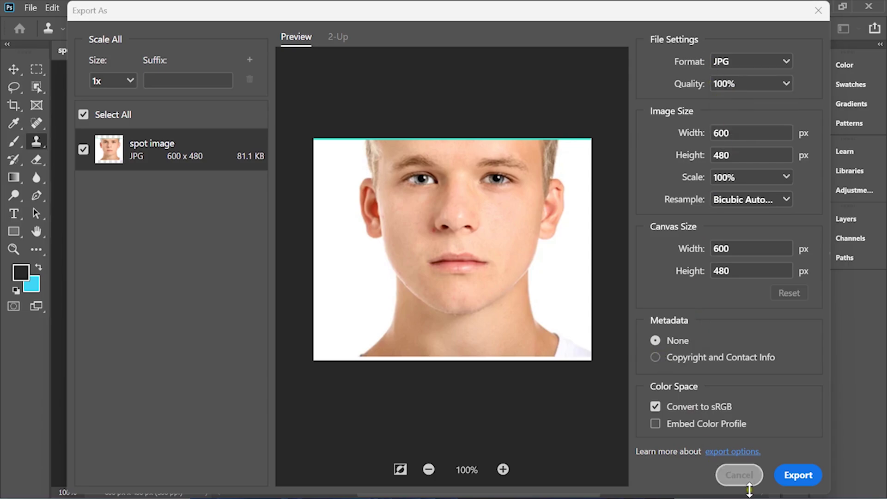
left_click(806, 476)
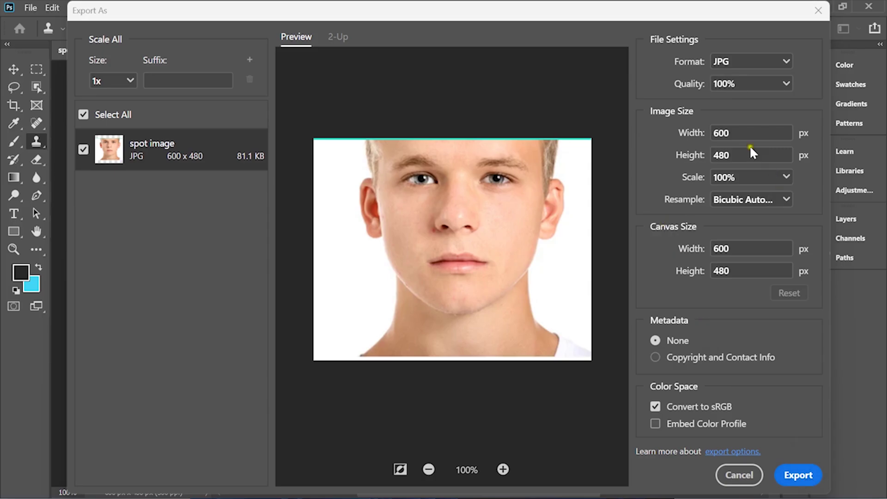
left_click(795, 477)
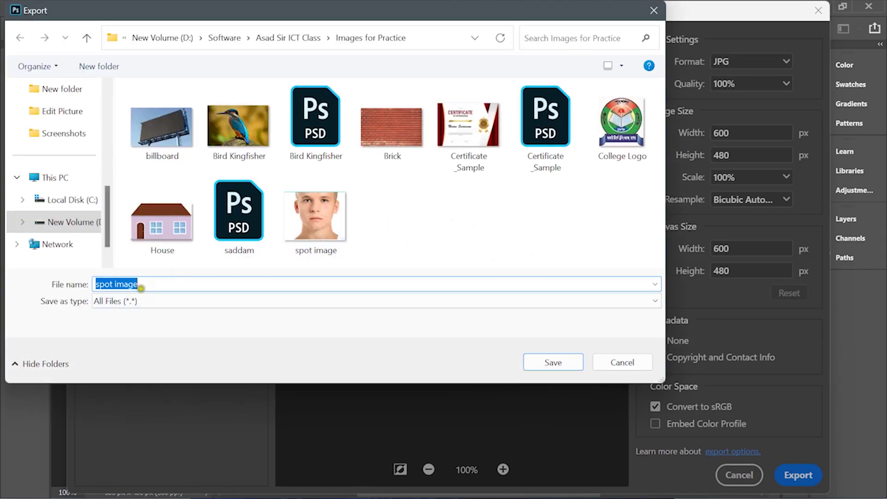
Step: Save the exported JPG to the Desktop as spot image
left_click(405, 228)
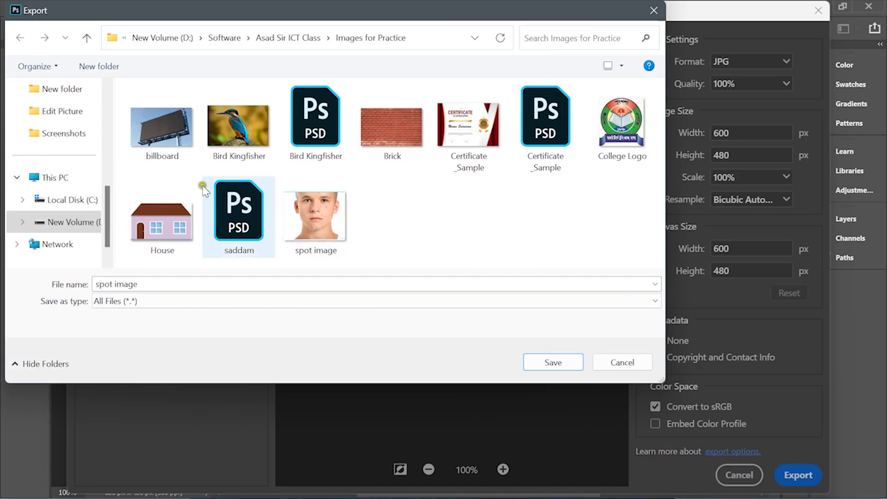
scroll(82, 176, "up", 5)
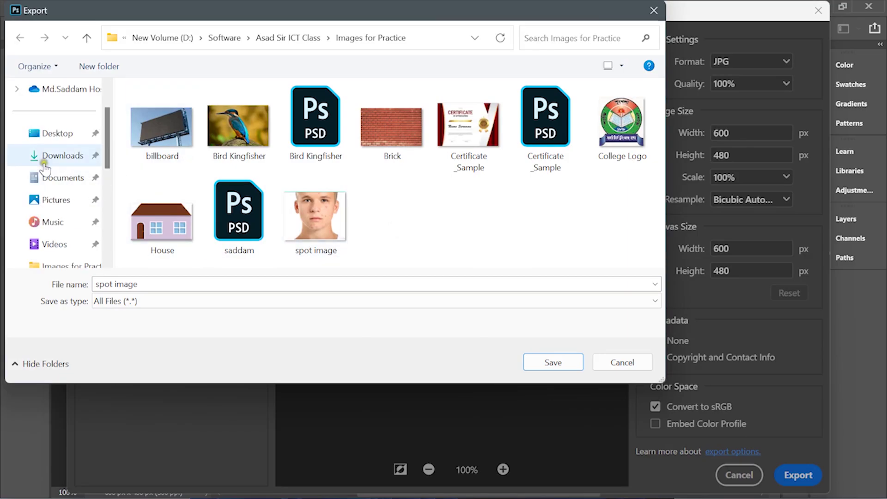
left_click(62, 133)
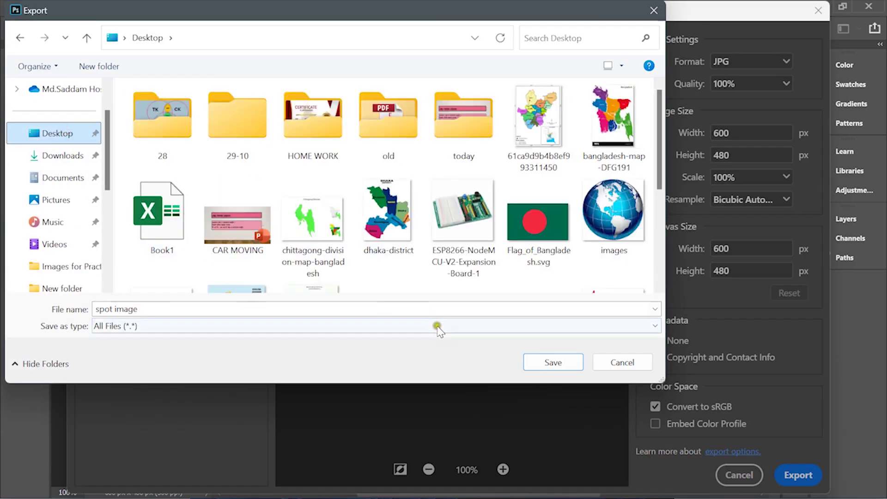
left_click(549, 363)
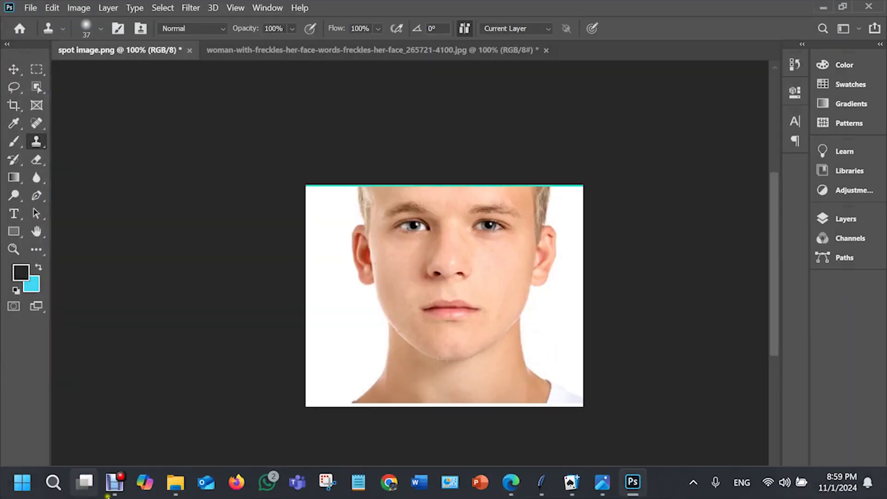
mouse_move(176, 482)
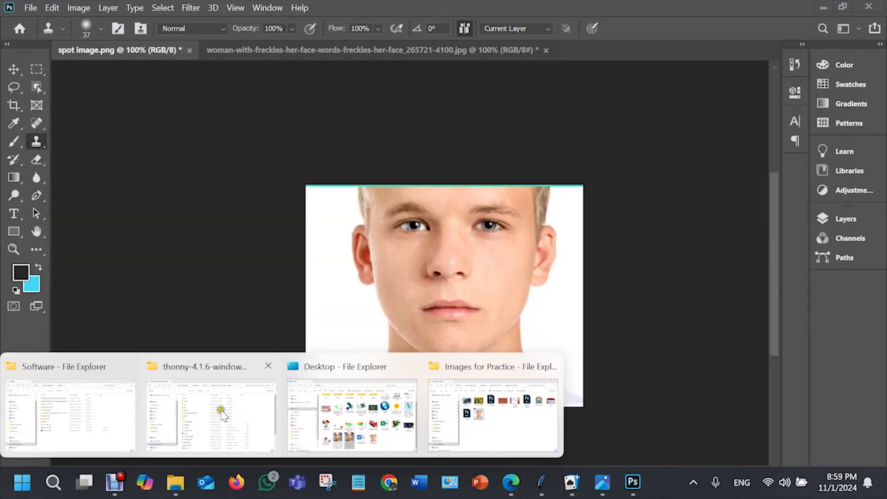
Step: Open spot image.jpg from the Desktop folder in File Explorer
left_click(219, 430)
left_click(82, 199)
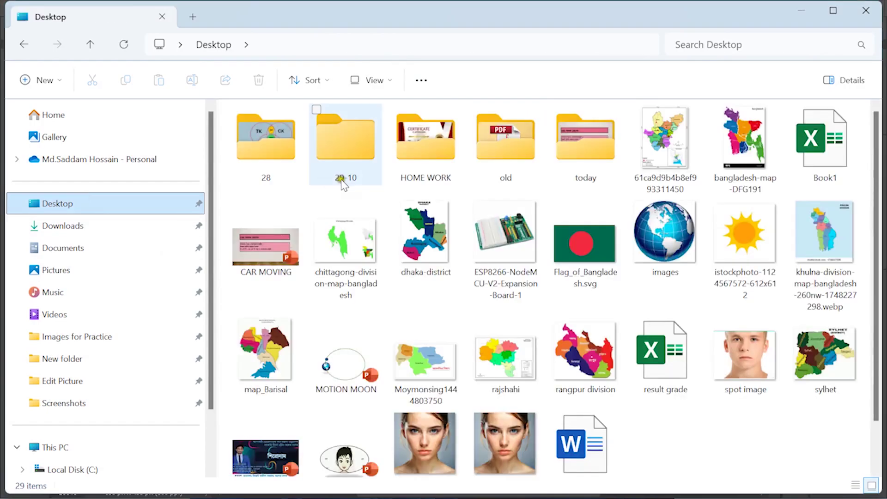
double_click(735, 357)
Step: Zoom into spot image.jpg in Photos to inspect the man's retouched skin
scroll(385, 267, "up", 1)
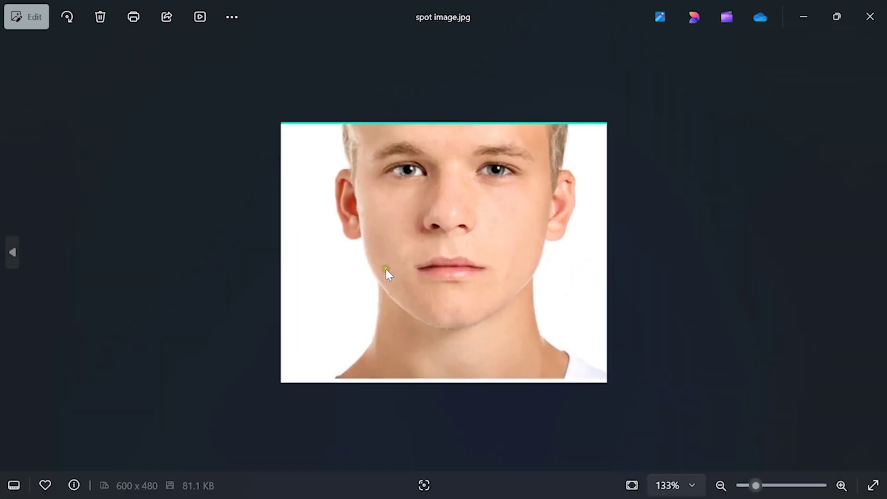
scroll(384, 267, "up", 1)
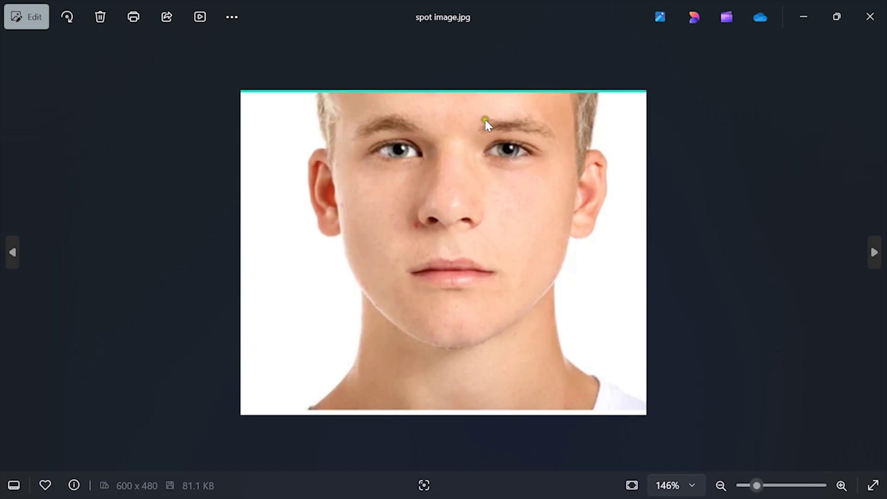